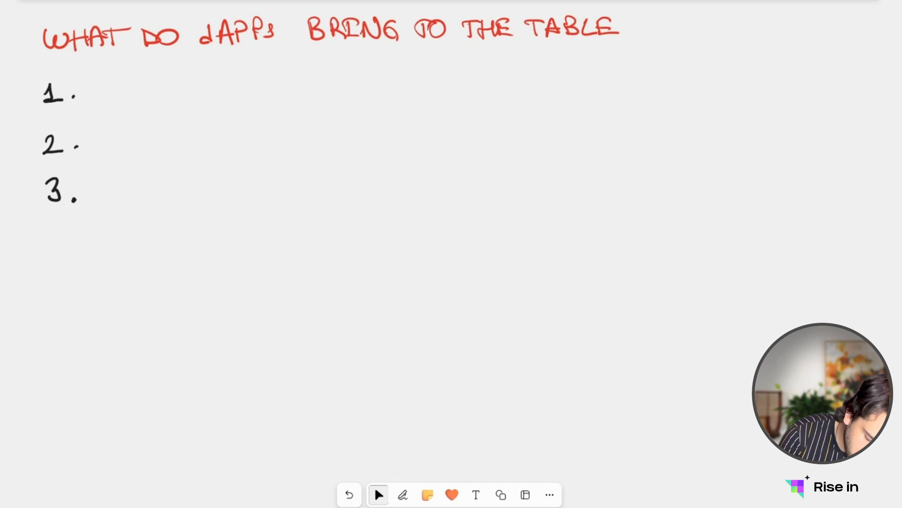
Step: Handwrite 'Protecting Your Data' beside item 1 with the Pen, then return to Select
key(p)
mouse_move(85, 84)
mouse_down()
mouse_move(91, 100)
mouse_move(183, 102)
mouse_move(223, 92)
mouse_up()
mouse_move(222, 81)
mouse_down()
mouse_move(233, 92)
mouse_move(288, 88)
mouse_up()
mouse_move(295, 71)
mouse_down()
mouse_move(299, 87)
mouse_move(314, 84)
mouse_up()
key(v)
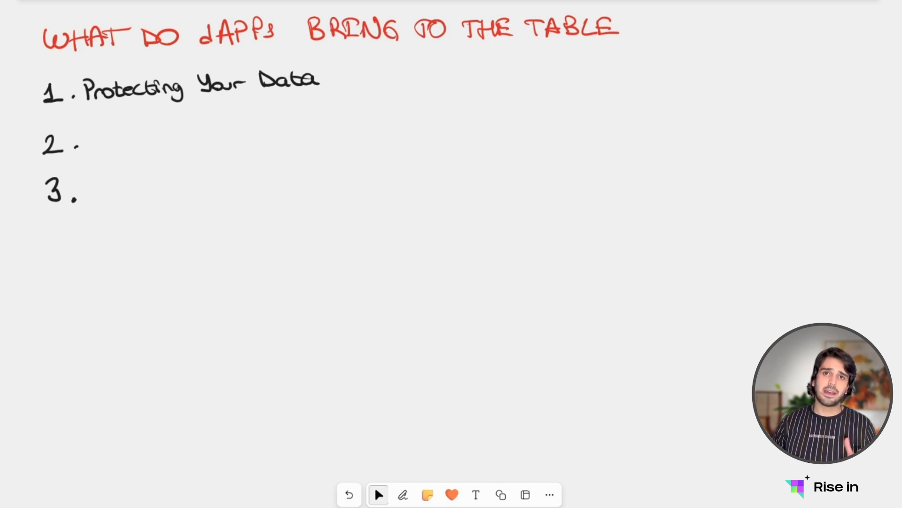
Step: Handwrite the word 'Trustless' after 2. with the Pen
key(p)
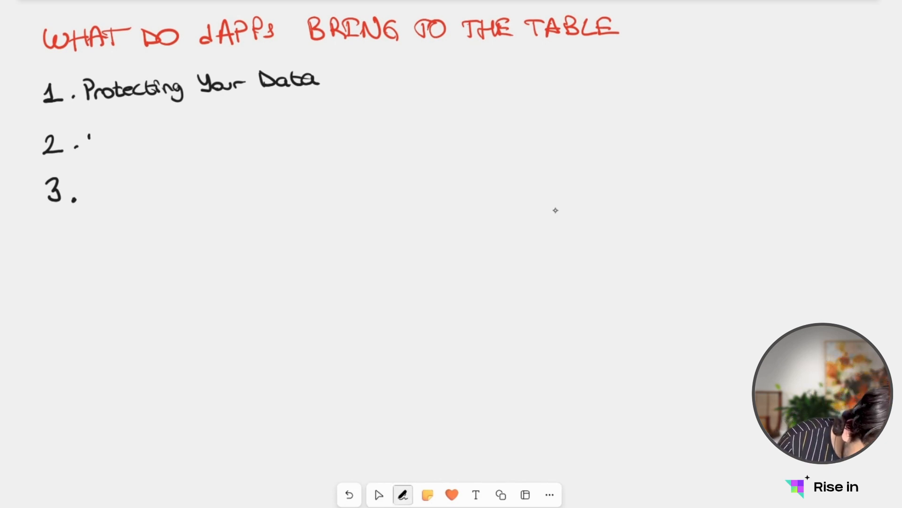
drag(91, 138, 90, 152)
mouse_move(81, 138)
mouse_down()
mouse_move(135, 151)
mouse_move(193, 144)
mouse_up()
key(v)
click(127, 141)
key(p)
Step: Finish the second benefit by handwriting 'Transactions', then return to Select
mouse_move(184, 128)
mouse_down()
mouse_move(203, 128)
mouse_move(208, 144)
mouse_move(285, 139)
mouse_up()
drag(289, 129, 309, 140)
drag(310, 127, 321, 141)
key(v)
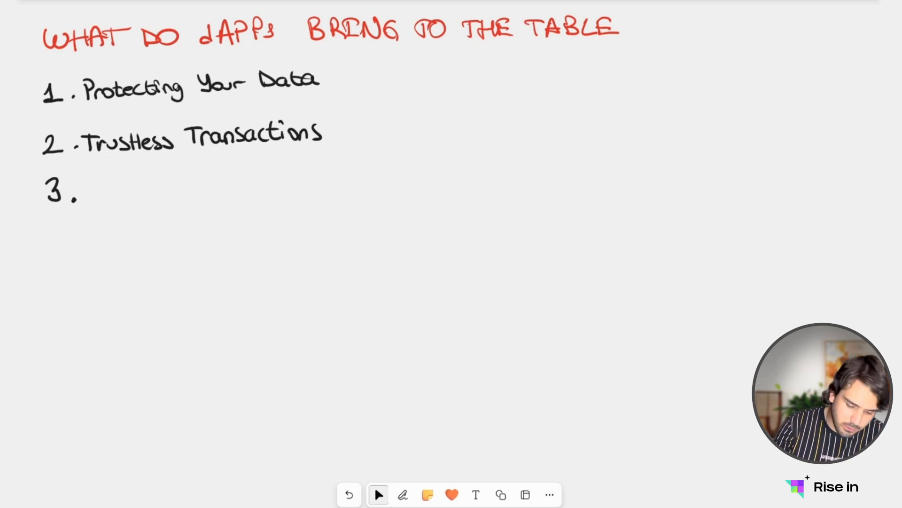
Step: Switch to freehand drawing to write 'Innovation and Diversity' after 3
key(d)
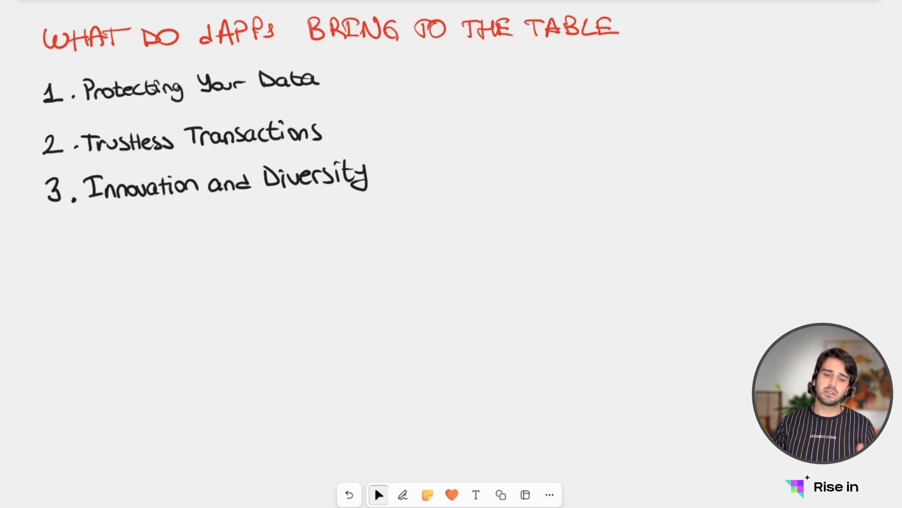
Step: Draw a hooked arrow and handwrite 'DeFi' under Innovation and Diversity
key(p)
mouse_move(94, 219)
mouse_down()
mouse_move(117, 234)
mouse_move(164, 237)
mouse_up()
key(v)
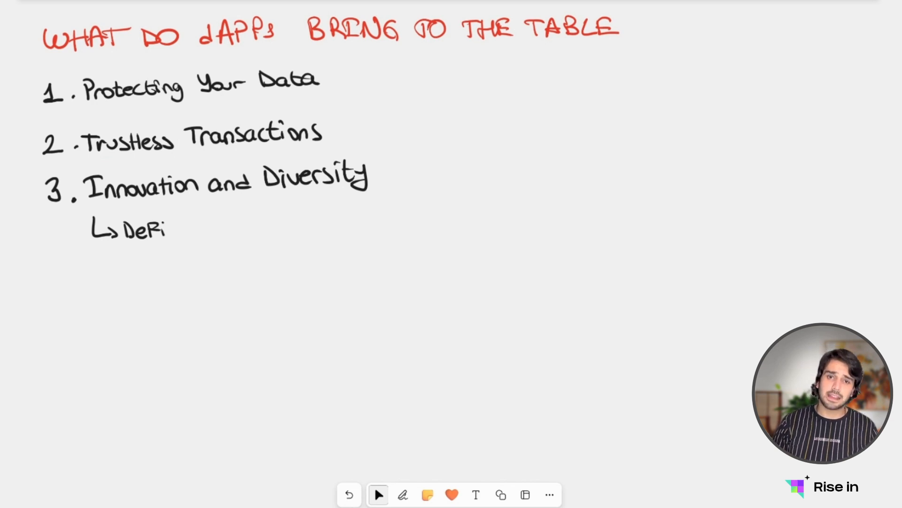
Step: Draw an arrow and handwrite 'Gambling' below DeFi
click(403, 495)
mouse_move(92, 255)
mouse_down()
mouse_move(117, 277)
mouse_move(157, 277)
mouse_move(189, 260)
mouse_move(215, 282)
mouse_up()
key(v)
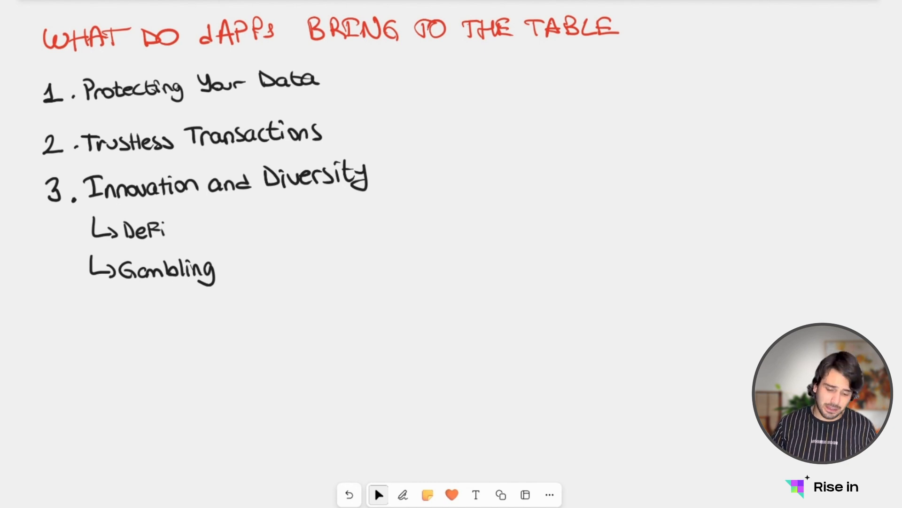
Step: Draw an arrow and handwrite 'Gaming' below Gambling
key(p)
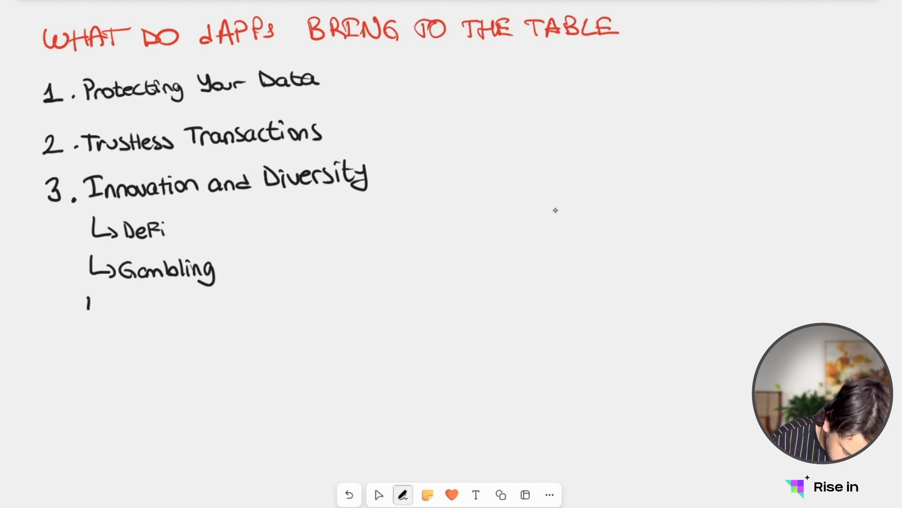
mouse_move(89, 297)
mouse_down()
mouse_move(120, 313)
mouse_move(157, 315)
mouse_up()
drag(160, 305, 187, 311)
drag(187, 303, 189, 322)
key(v)
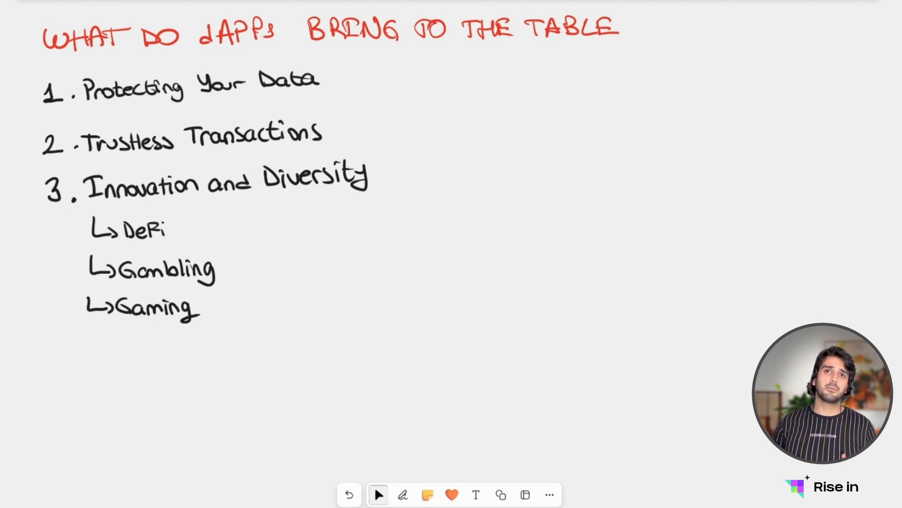
Step: Draw an arrow and handwrite 'Metaverse' below Gaming
key(p)
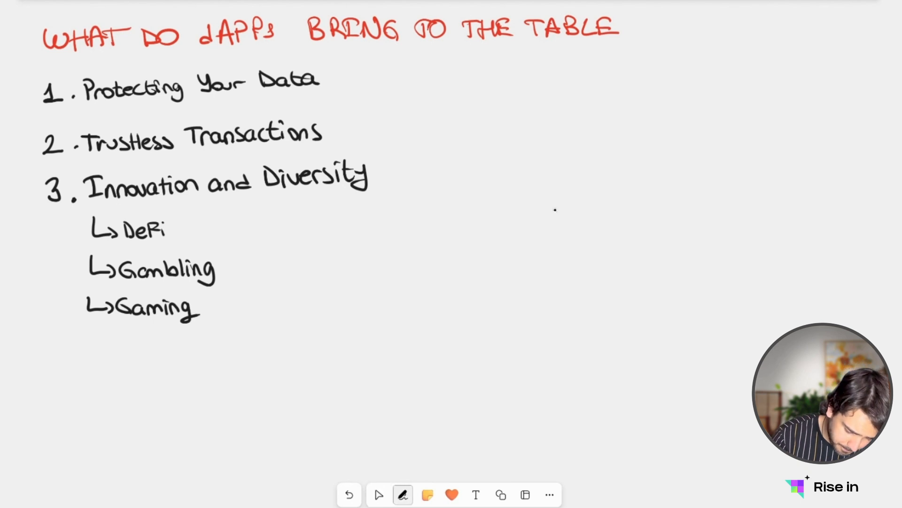
drag(86, 336, 123, 355)
mouse_move(122, 353)
mouse_down()
mouse_move(137, 337)
mouse_move(143, 351)
mouse_up()
mouse_move(148, 336)
mouse_down()
mouse_move(148, 353)
mouse_move(215, 353)
mouse_up()
key(v)
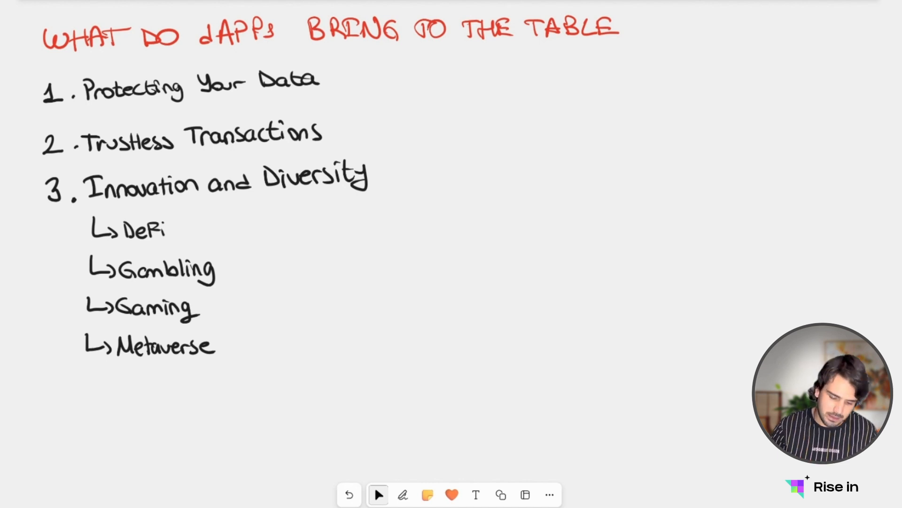
Step: Switch to the Pen to start the 'CrowdFunding' sub-item below Metaverse
key(p)
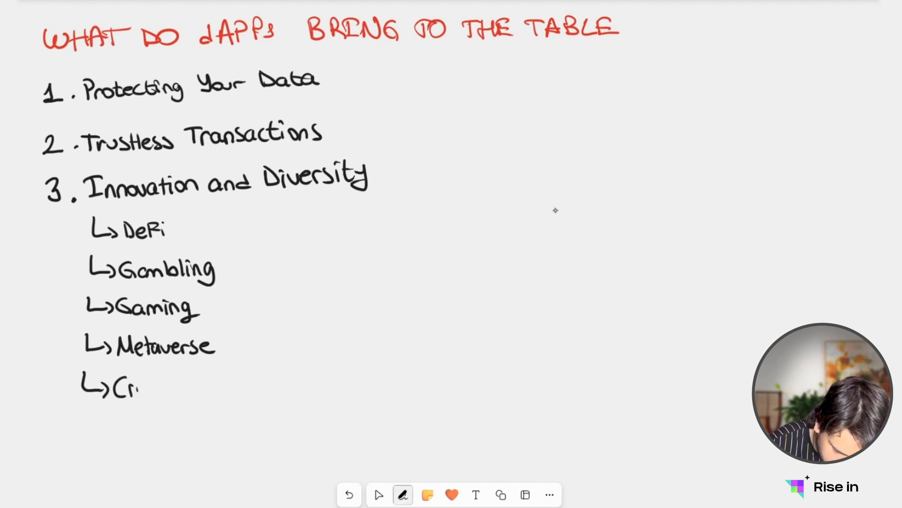